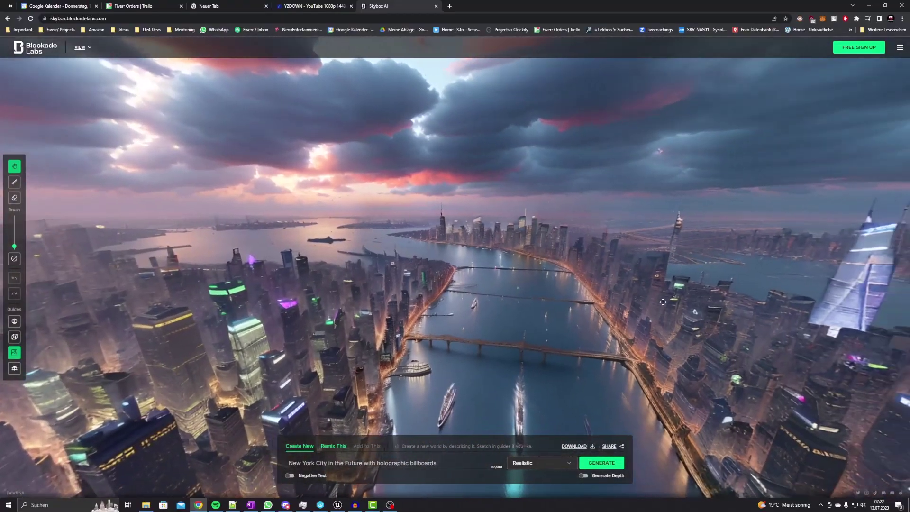
Step: Finish the future New York prompt, generate it in Realistic style, and look around the result
{"action": "mouse_move", "coordinate": [721, 303]}
{"action": "left_mouse_down"}
{"action": "mouse_move", "coordinate": [588, 332]}
{"action": "mouse_move", "coordinate": [601, 463]}
{"action": "left_mouse_up"}
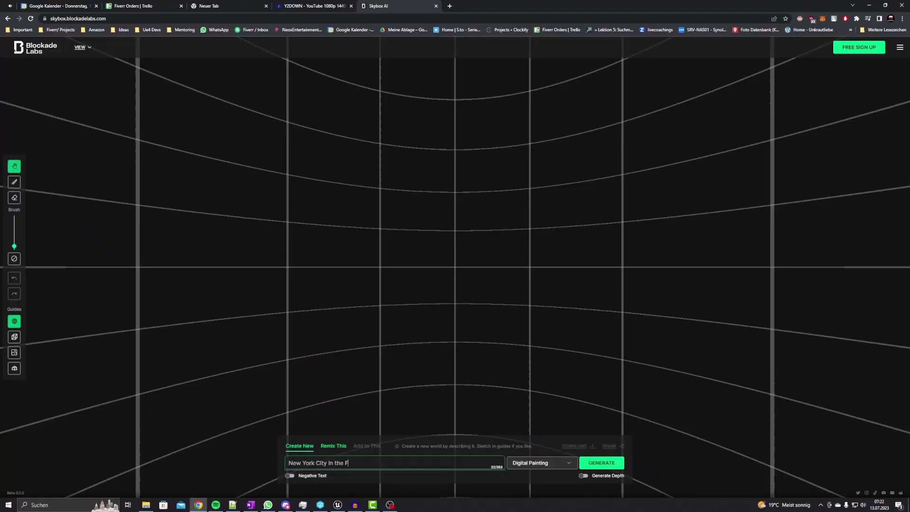
{"action": "type", "text": "ds"}
{"action": "left_click", "coordinate": [541, 463]}
{"action": "left_click", "coordinate": [532, 297]}
{"action": "left_click", "coordinate": [596, 462]}
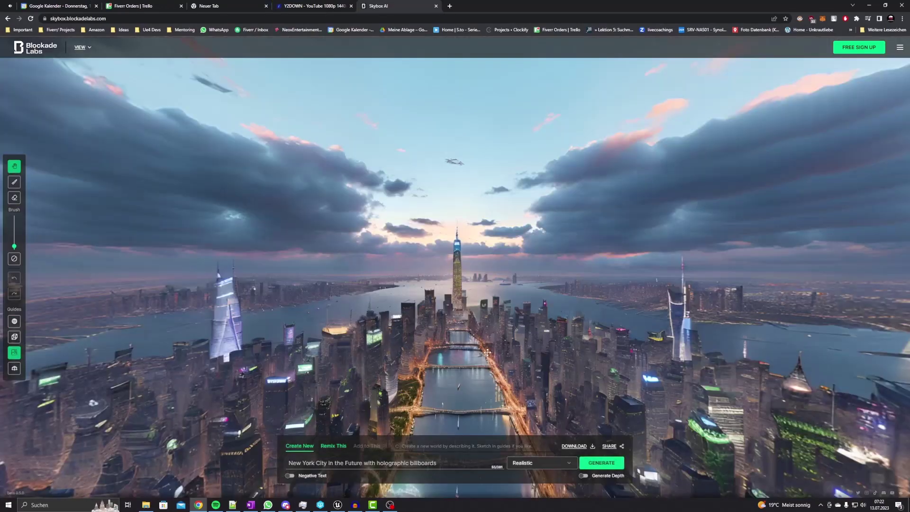
{"action": "mouse_move", "coordinate": [612, 363]}
{"action": "left_mouse_down"}
{"action": "mouse_move", "coordinate": [496, 371]}
{"action": "mouse_move", "coordinate": [545, 316]}
{"action": "mouse_move", "coordinate": [430, 274]}
{"action": "mouse_move", "coordinate": [525, 352]}
{"action": "left_mouse_up"}
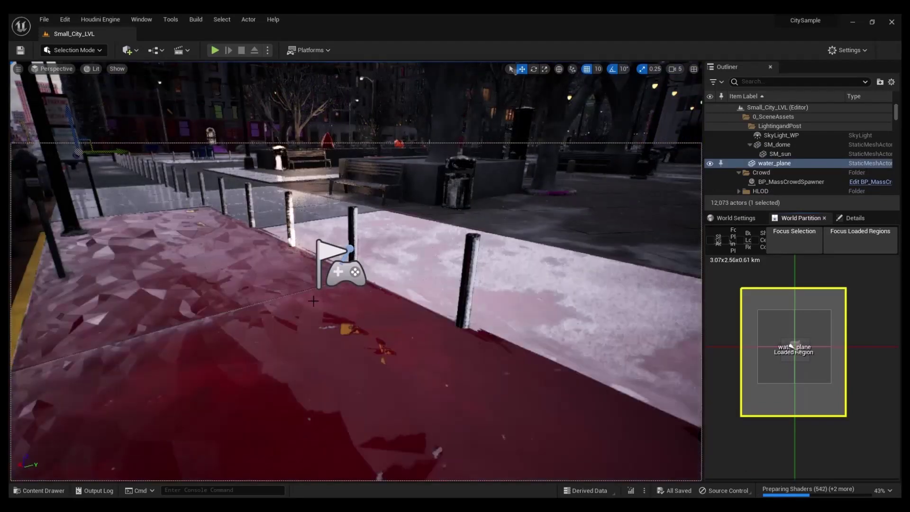
Step: Select the ground piece and the SM_dome sky dome, then tilt the view toward the sky
{"action": "left_click", "coordinate": [281, 285]}
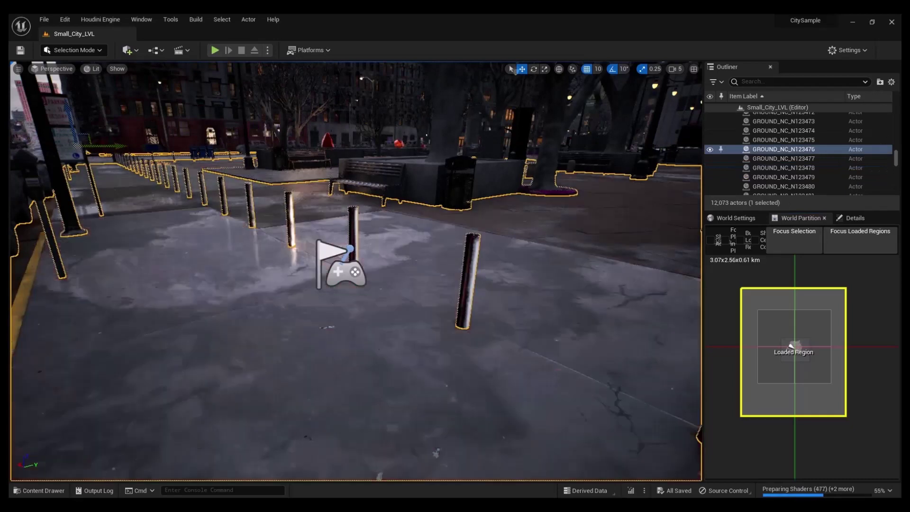
{"action": "left_click", "coordinate": [454, 254]}
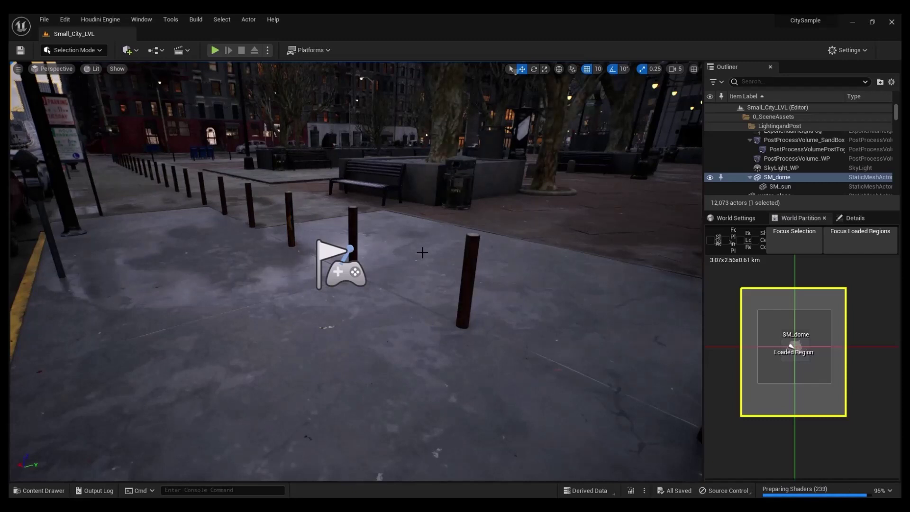
{"action": "right_click_drag", "start_coordinate": [350, 265], "coordinate": [350, 237]}
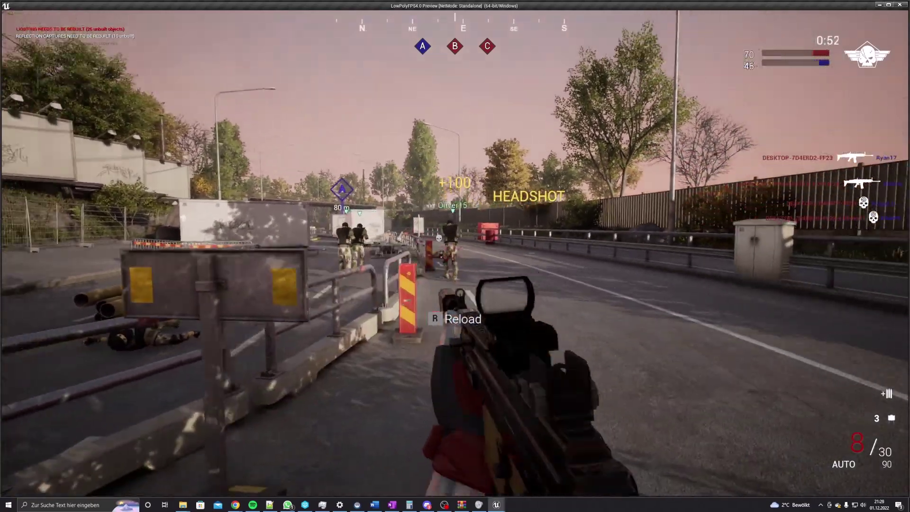
Step: Reload the rifle back to 30 rounds after the headshot
{"action": "key", "text": "r"}
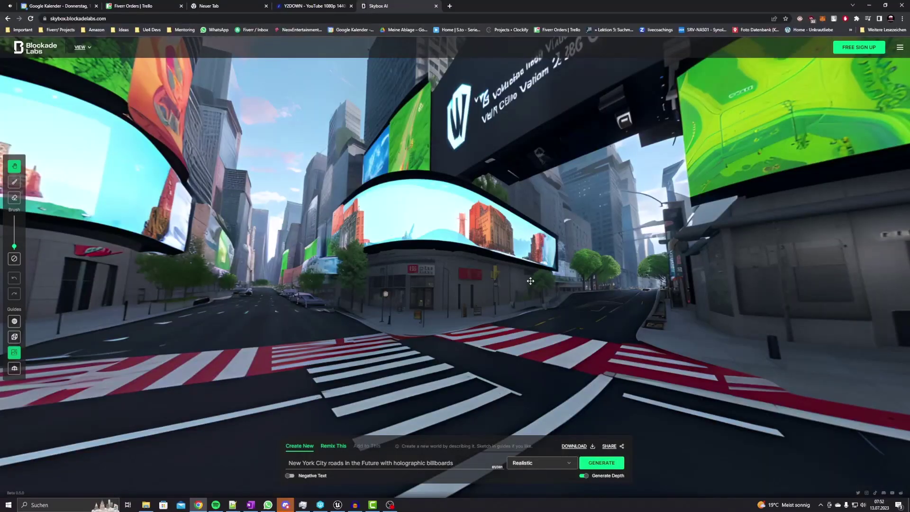
Step: Look around the billboard-lined road skybox before remixing it with 'Add a Car'
{"action": "mouse_move", "coordinate": [530, 281]}
{"action": "left_mouse_down"}
{"action": "mouse_move", "coordinate": [258, 247]}
{"action": "mouse_move", "coordinate": [341, 213]}
{"action": "mouse_move", "coordinate": [61, 209]}
{"action": "left_mouse_up"}
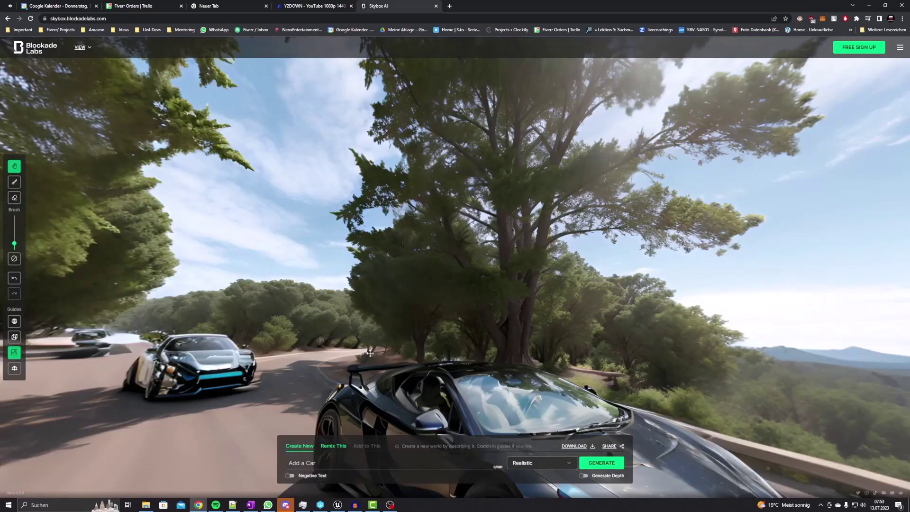
Step: Turn the 'Add a Car' panorama to center the black sports car
{"action": "mouse_move", "coordinate": [370, 353]}
{"action": "left_mouse_down"}
{"action": "mouse_move", "coordinate": [485, 307]}
{"action": "mouse_move", "coordinate": [560, 291]}
{"action": "mouse_move", "coordinate": [379, 293]}
{"action": "mouse_move", "coordinate": [297, 384]}
{"action": "mouse_move", "coordinate": [137, 305]}
{"action": "left_mouse_up"}
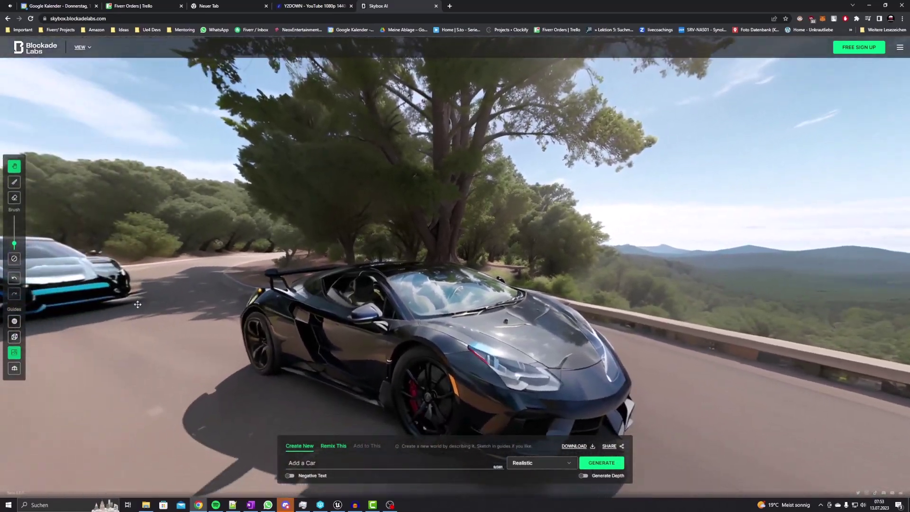